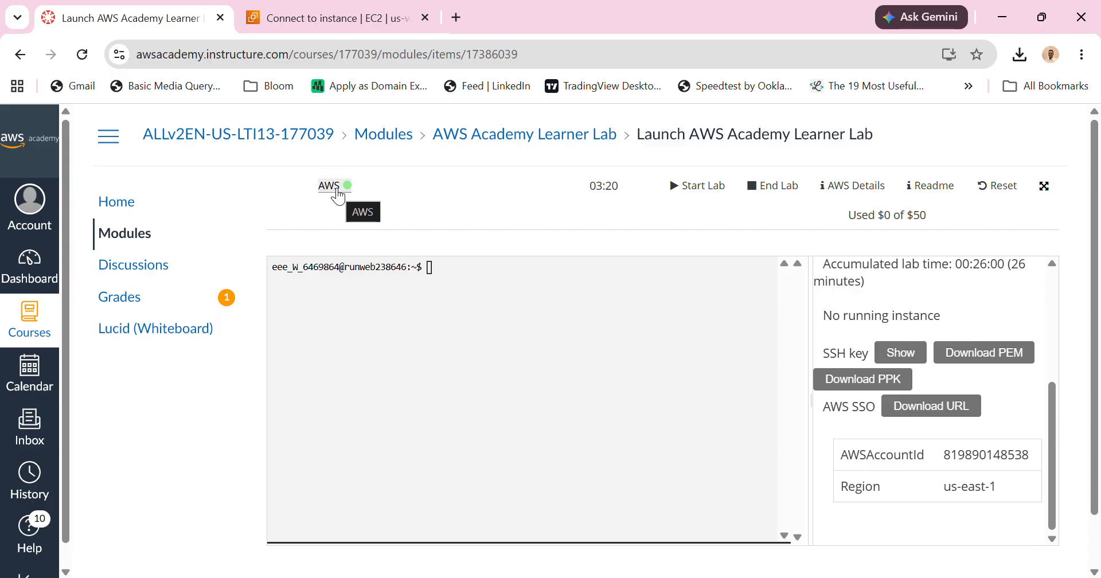
Open the AWS Console Home and look over the list of regions and the menu of available services.
left_click(305, 26)
left_click(29, 138)
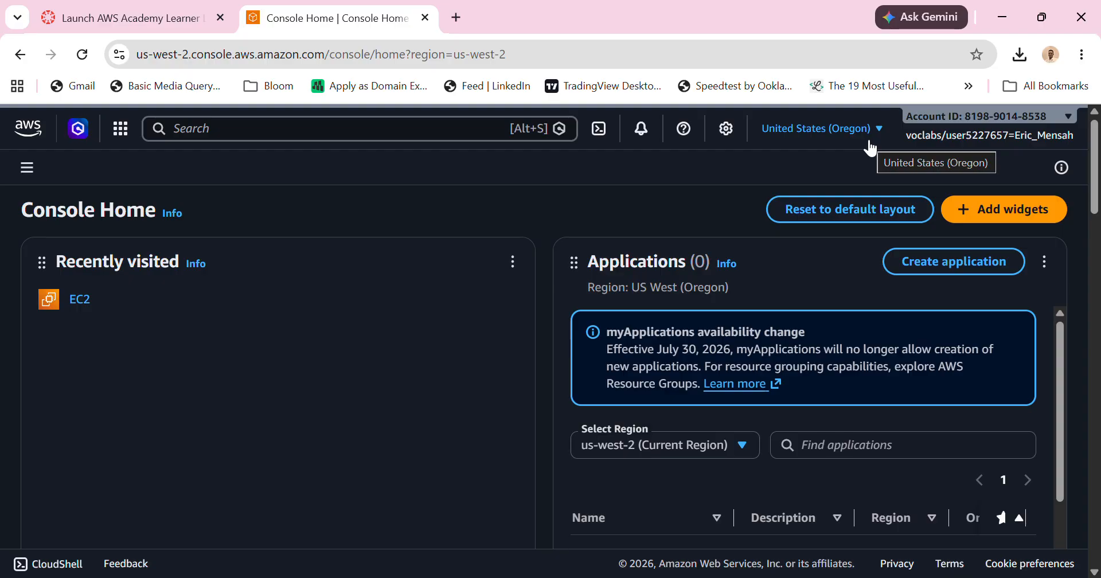
left_click(870, 148)
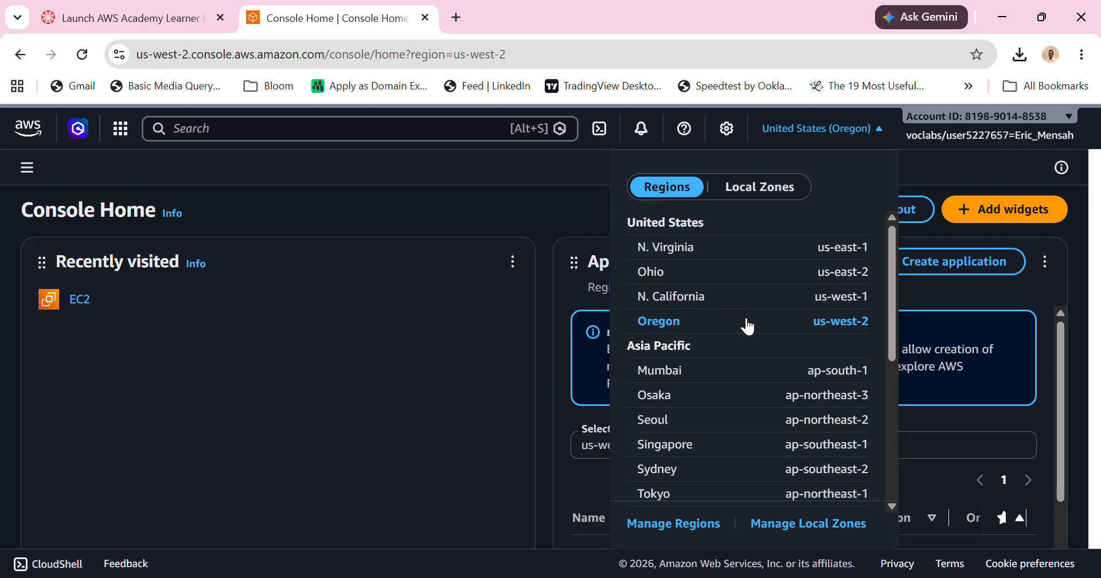
left_click(865, 143)
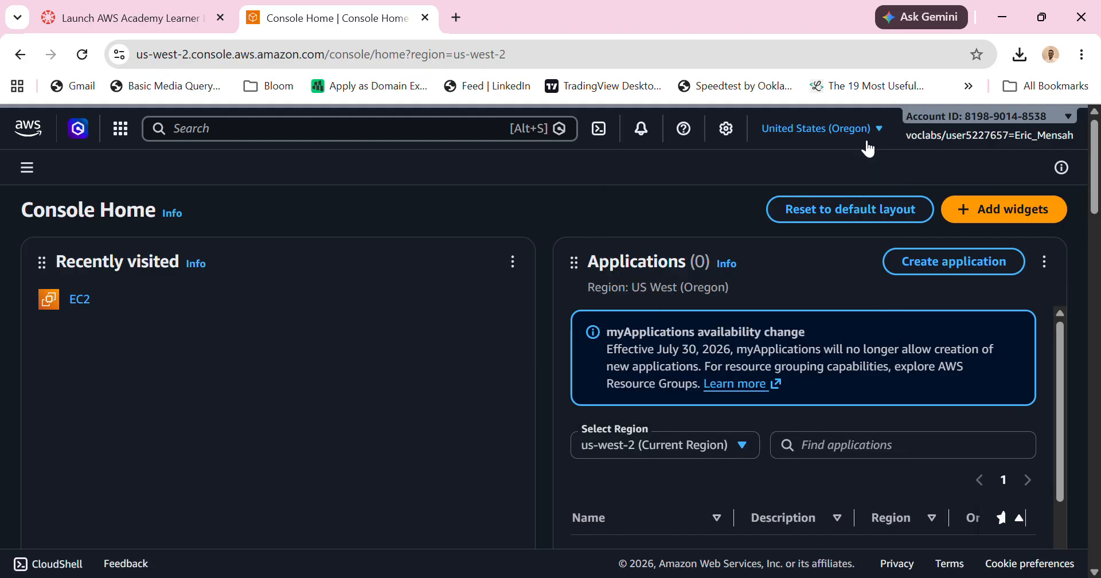
left_click(122, 129)
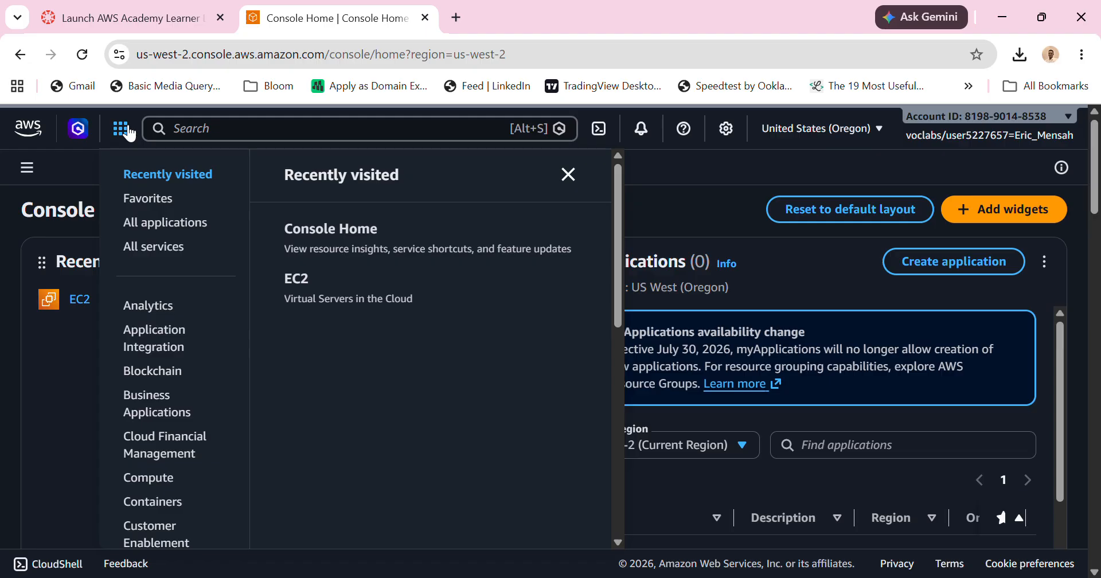
left_click(26, 355)
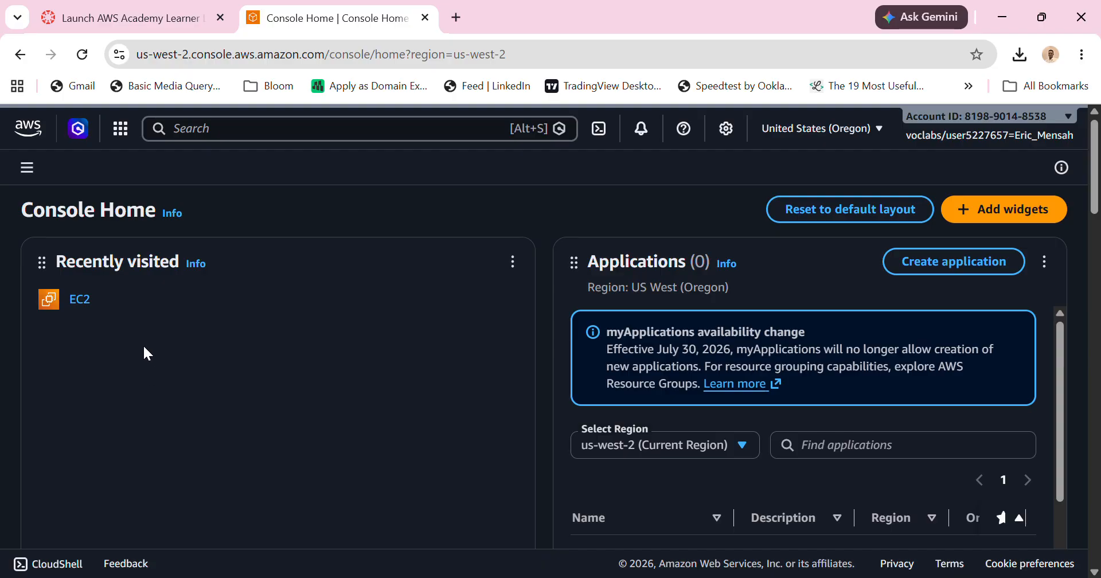
Open the EC2 dashboard from the recently visited services and start launching a new instance.
left_click(81, 300)
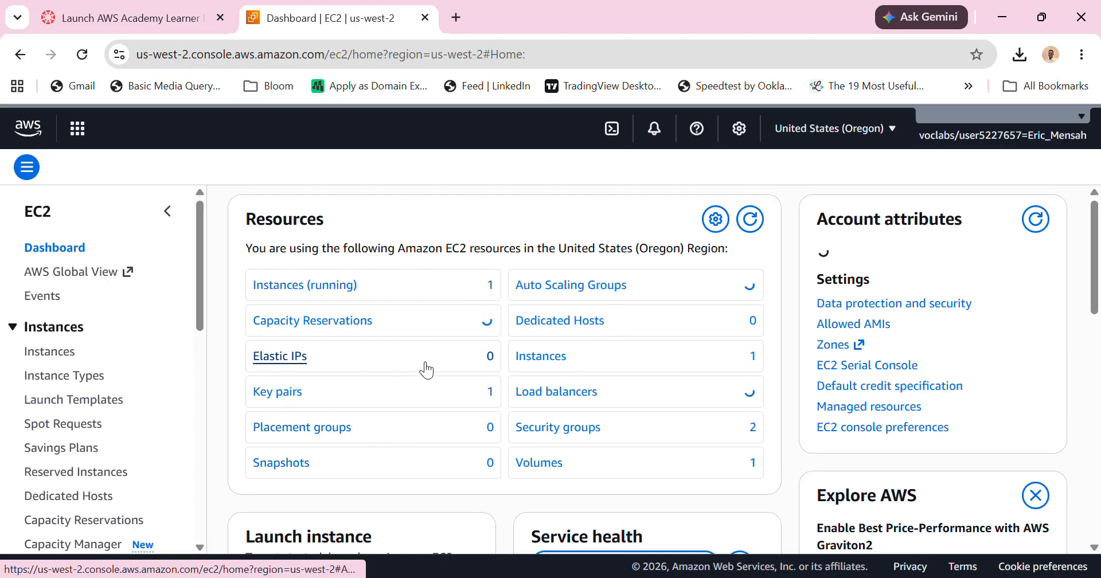
scroll(427, 370, "down", 5)
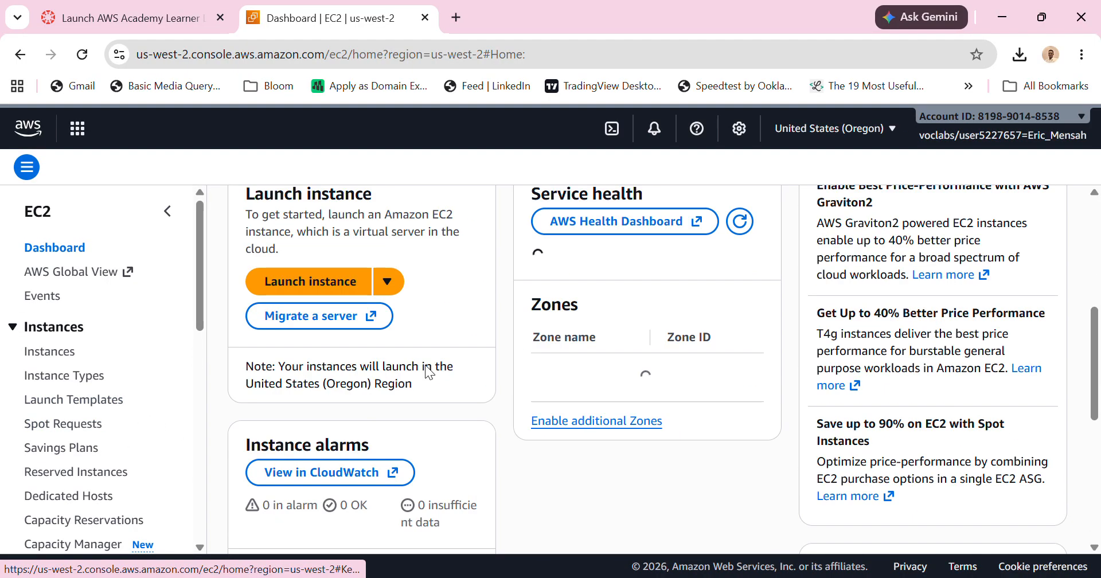
left_click(323, 284)
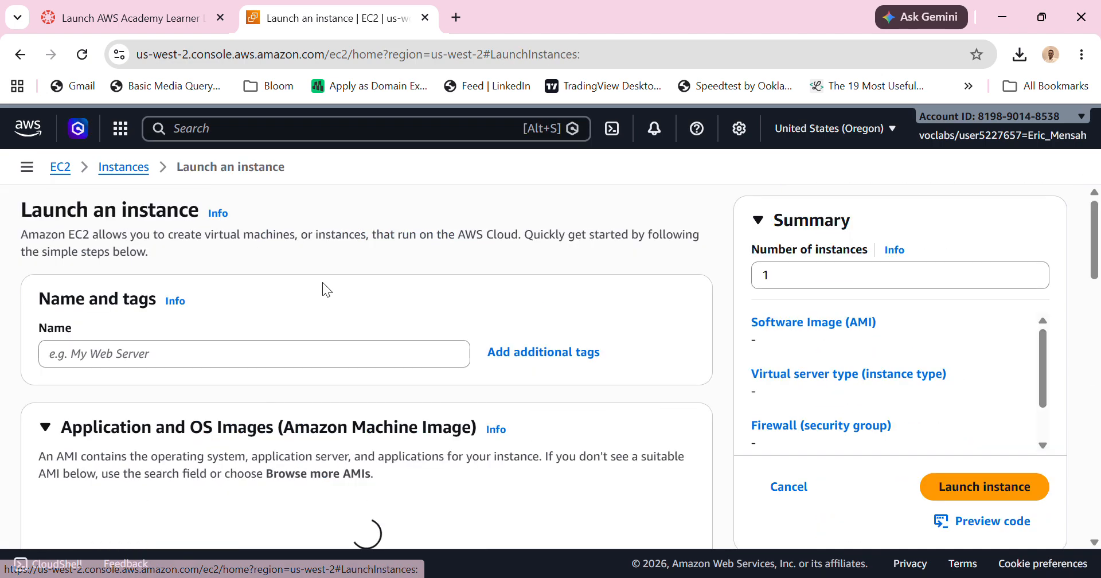
Choose the Windows quick-start image, Microsoft Windows Server 2025 Base, for the new instance and leave its name empty.
left_click(153, 349)
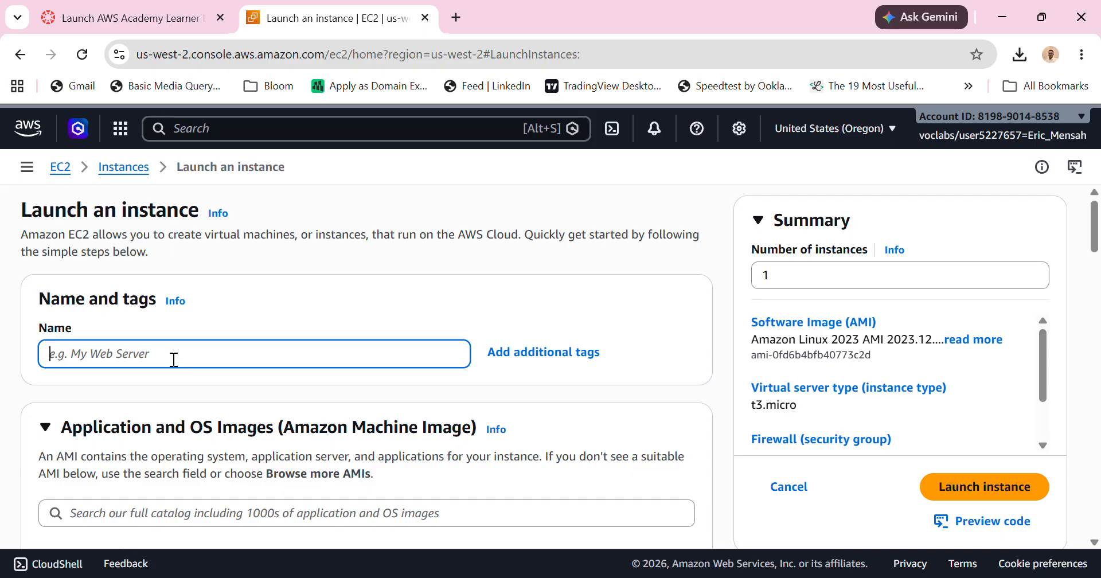
scroll(347, 396, "down", 6)
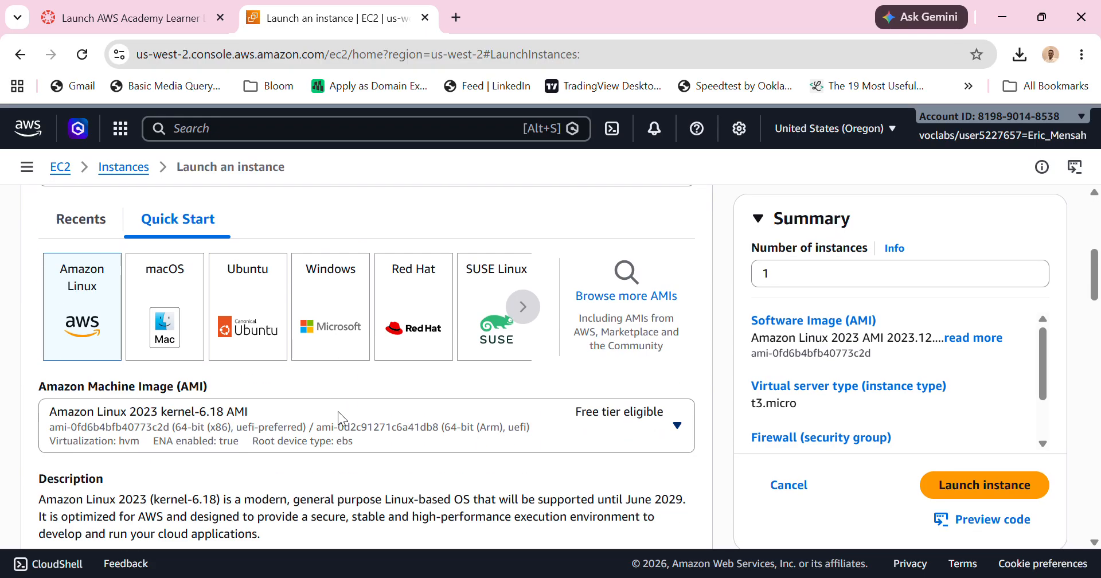
left_click(333, 315)
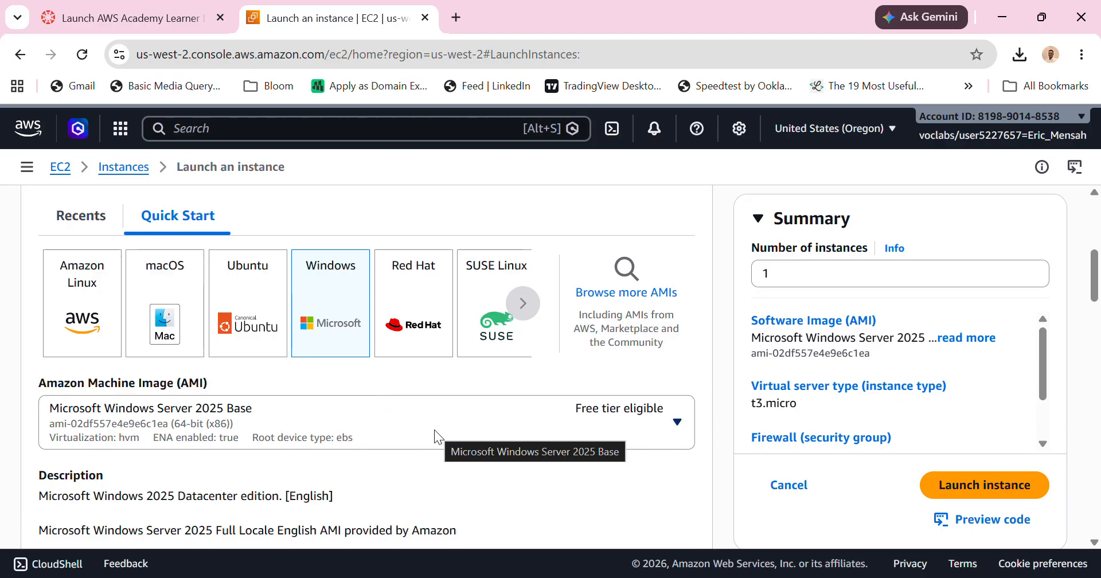
Review the new instance's type, key pair, network, security group and storage settings.
scroll(423, 442, "down", 3)
scroll(327, 439, "down", 3)
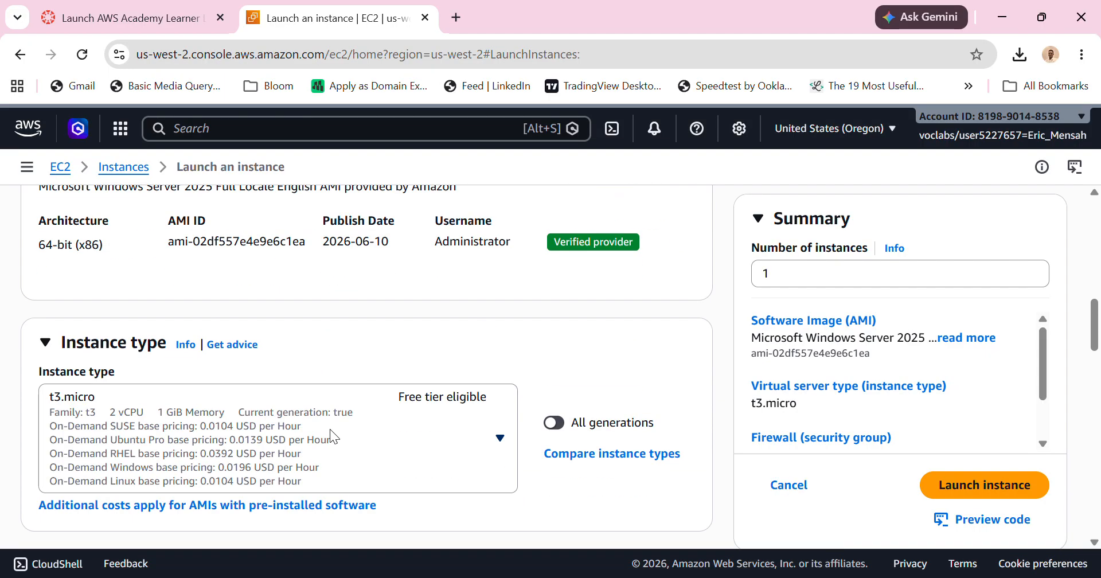
scroll(390, 427, "down", 3)
scroll(234, 435, "down", 3)
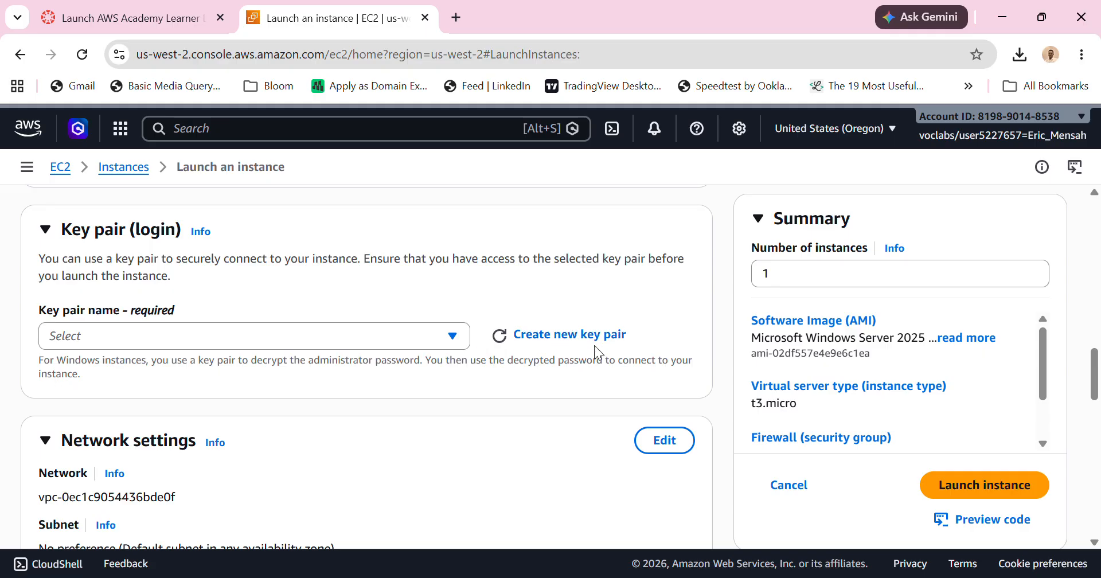
scroll(288, 336, "down", 3)
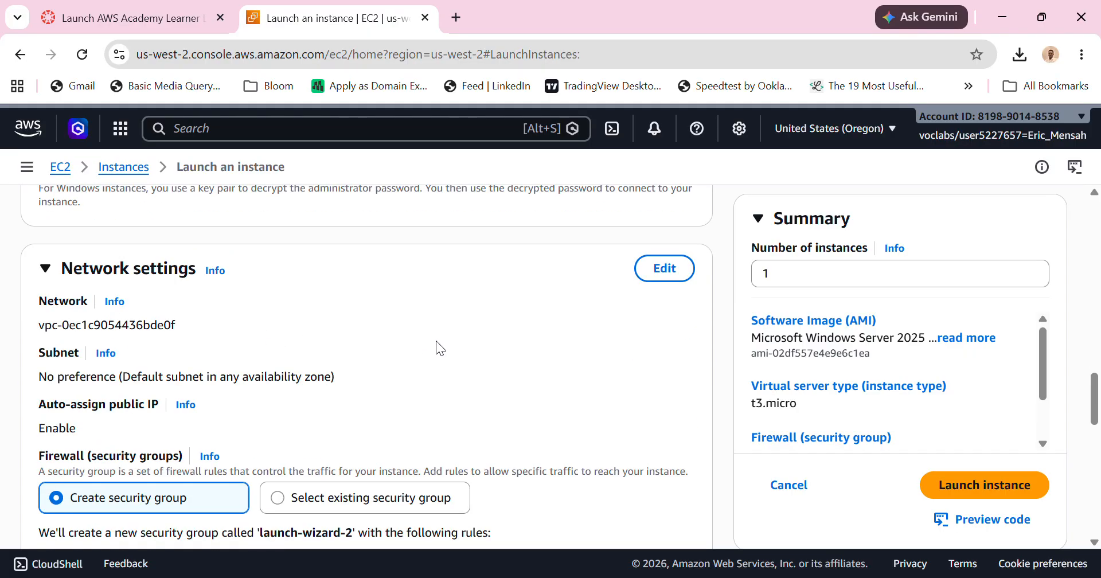
scroll(441, 348, "down", 2)
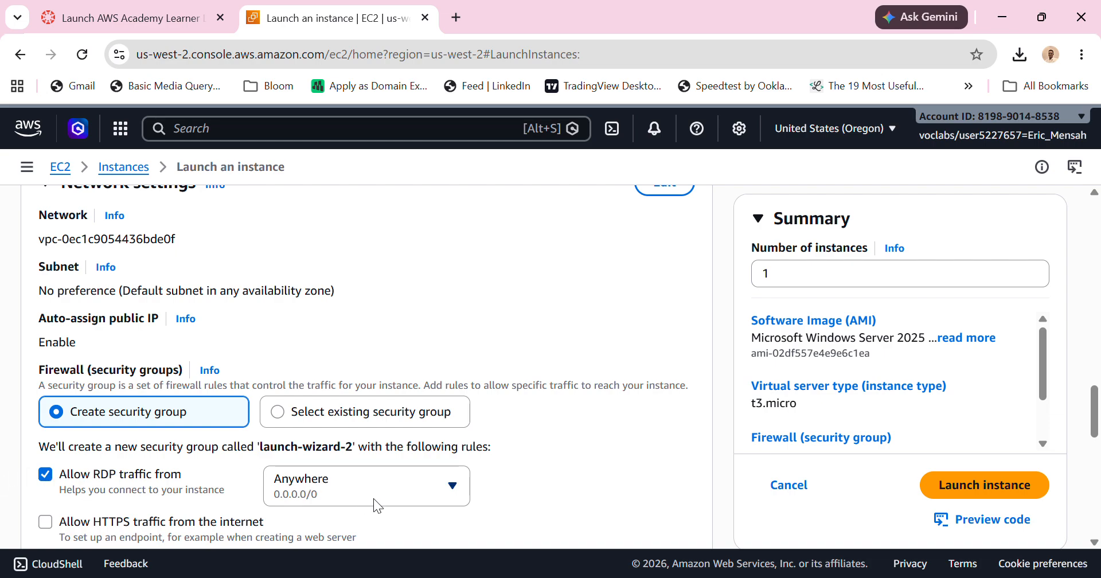
scroll(373, 498, "down", 5)
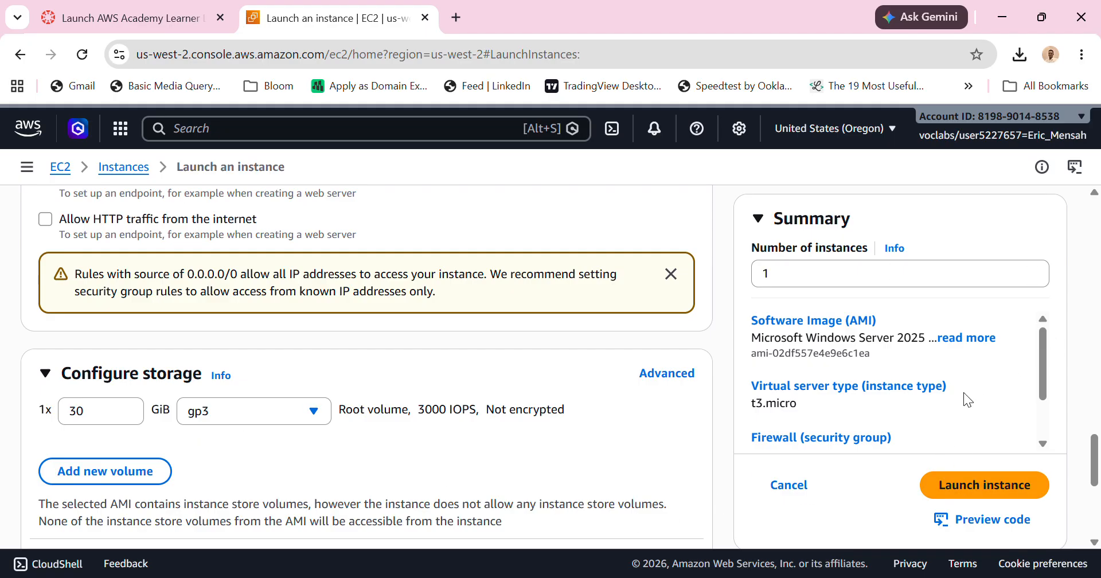
Leave the launch form for the instances list and open the RDP client connection options of the existing running instance.
left_click(123, 167)
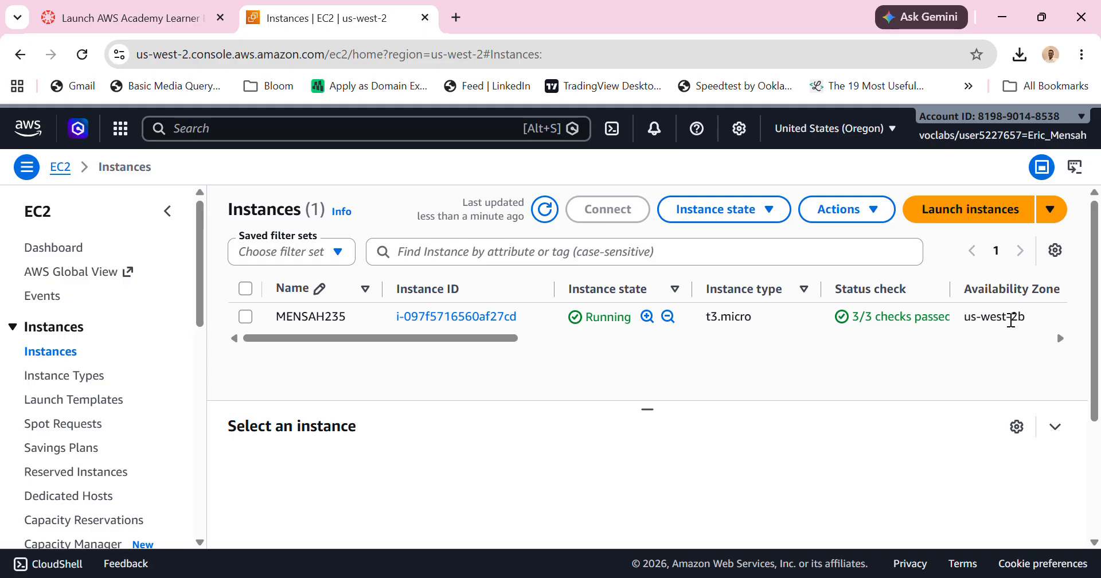
left_click(454, 317)
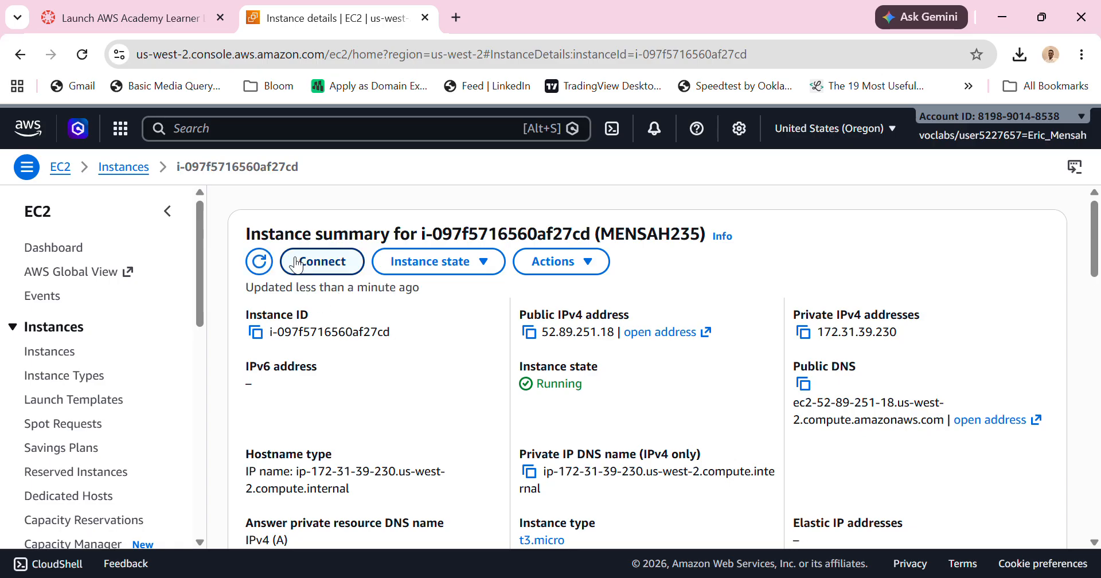
left_click(319, 271)
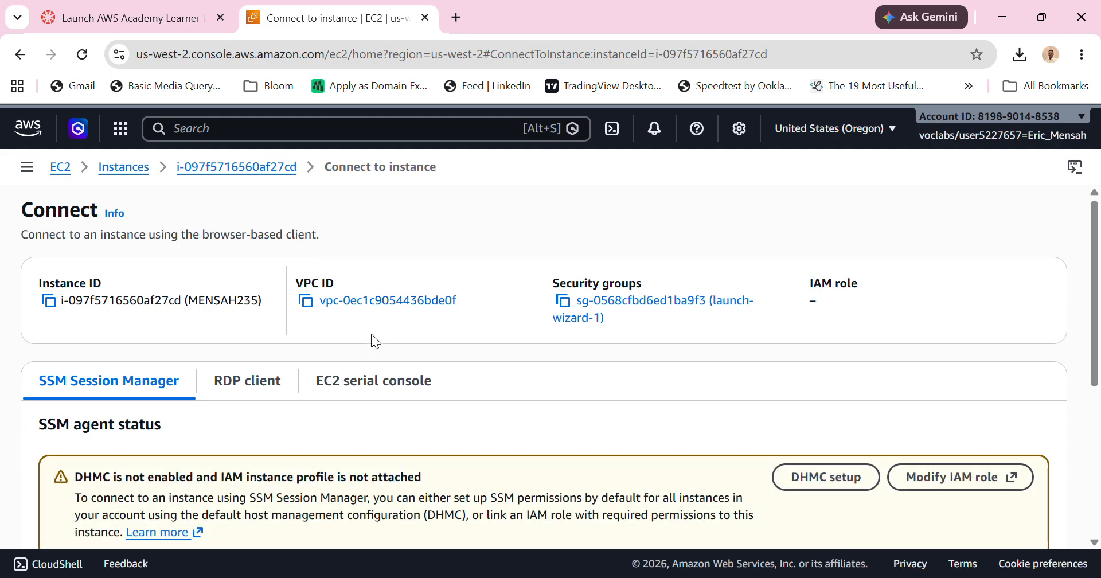
left_click(244, 381)
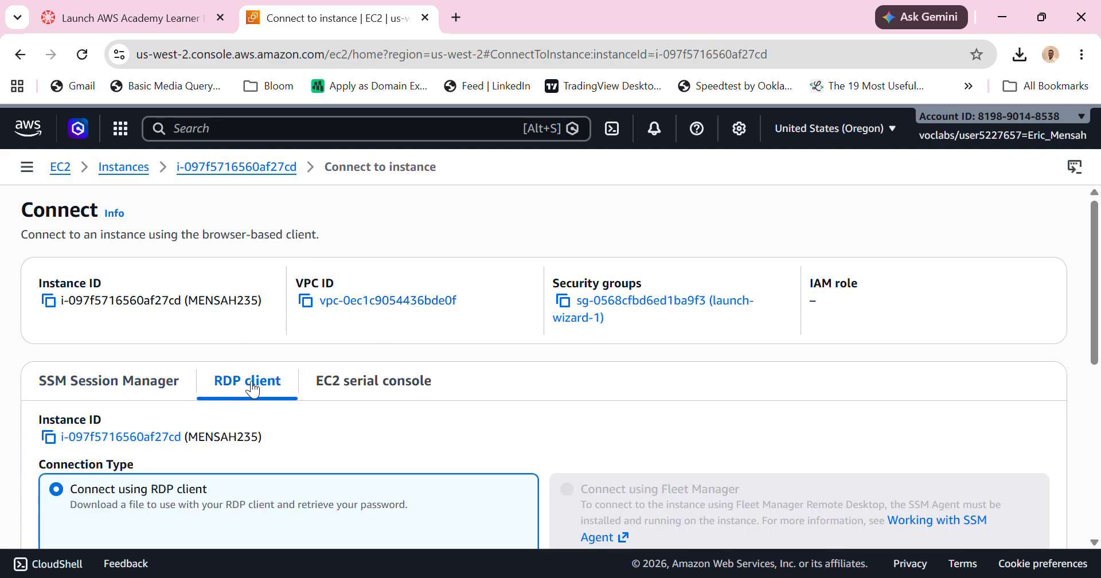
Examine the RDP connection details: connection type, remote desktop file download, public DNS, username and password retrieval.
scroll(275, 310, "down", 7)
scroll(242, 291, "up", 4)
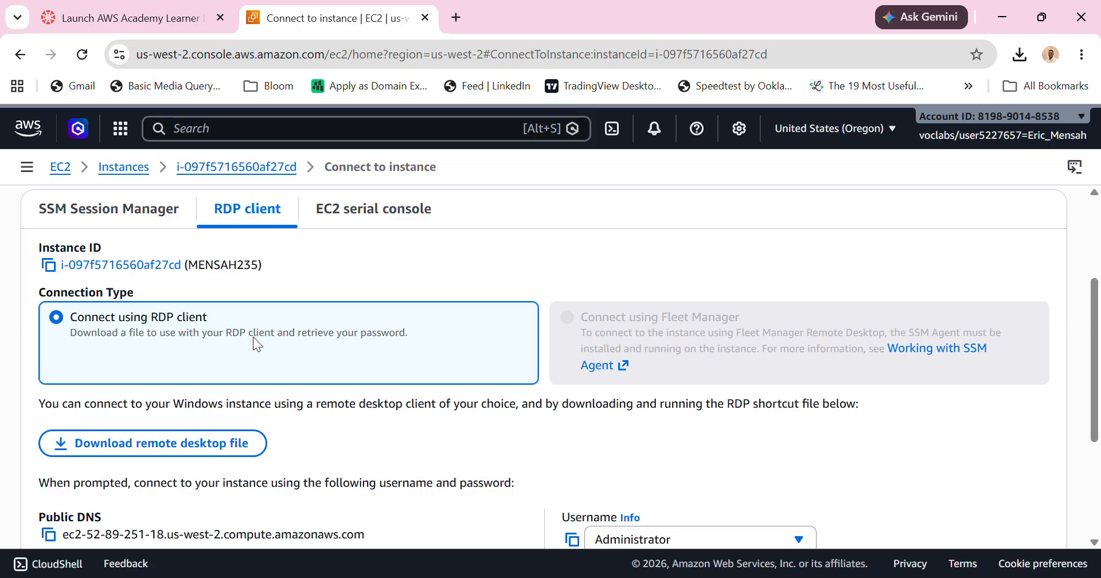
scroll(292, 339, "down", 1)
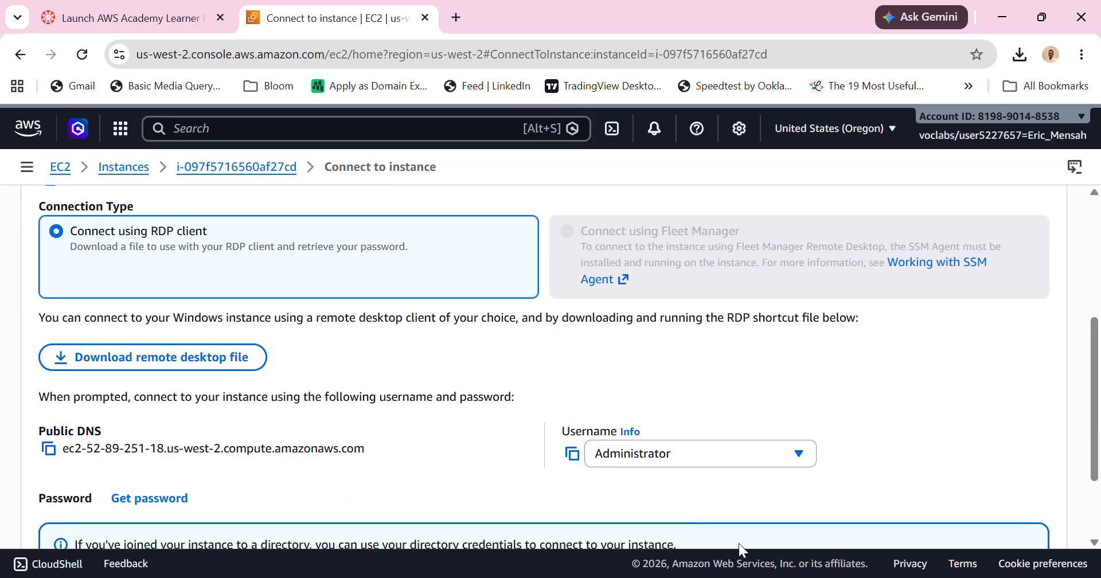
mouse_move(714, 577)
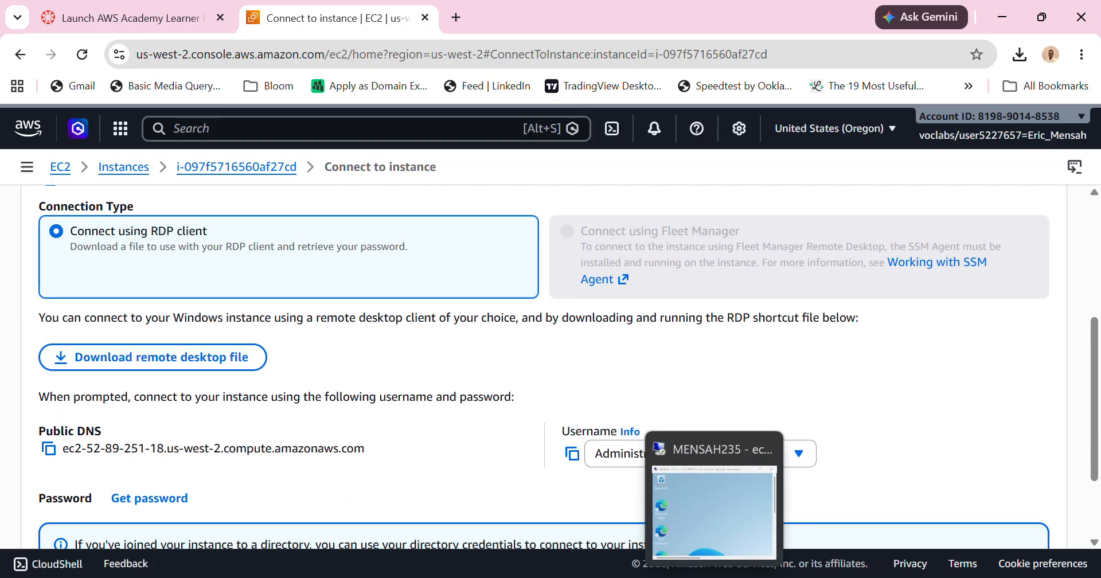
scroll(195, 370, "down", 2)
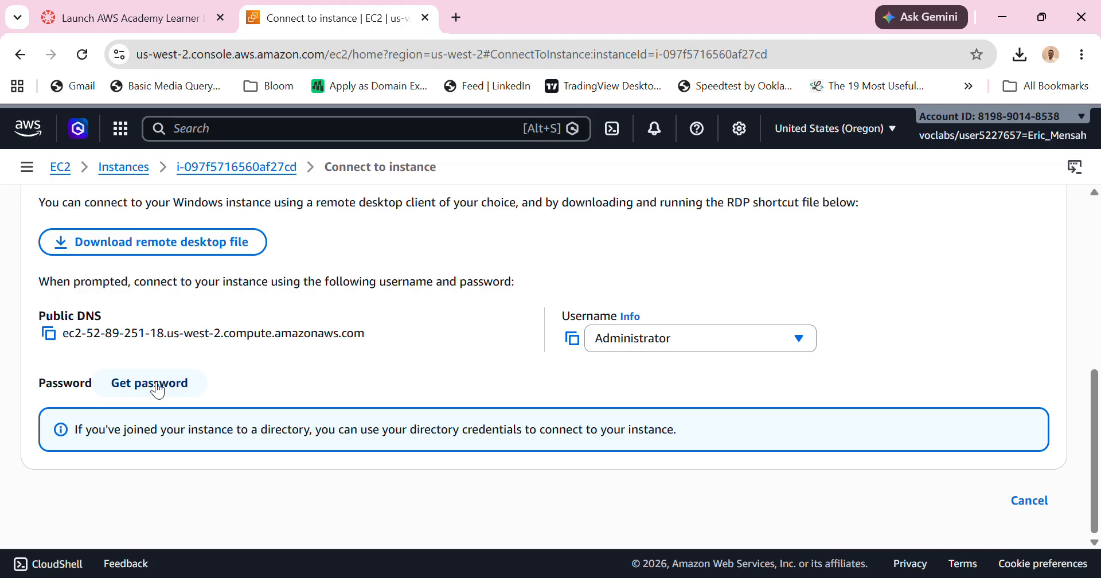
scroll(180, 292, "up", 5)
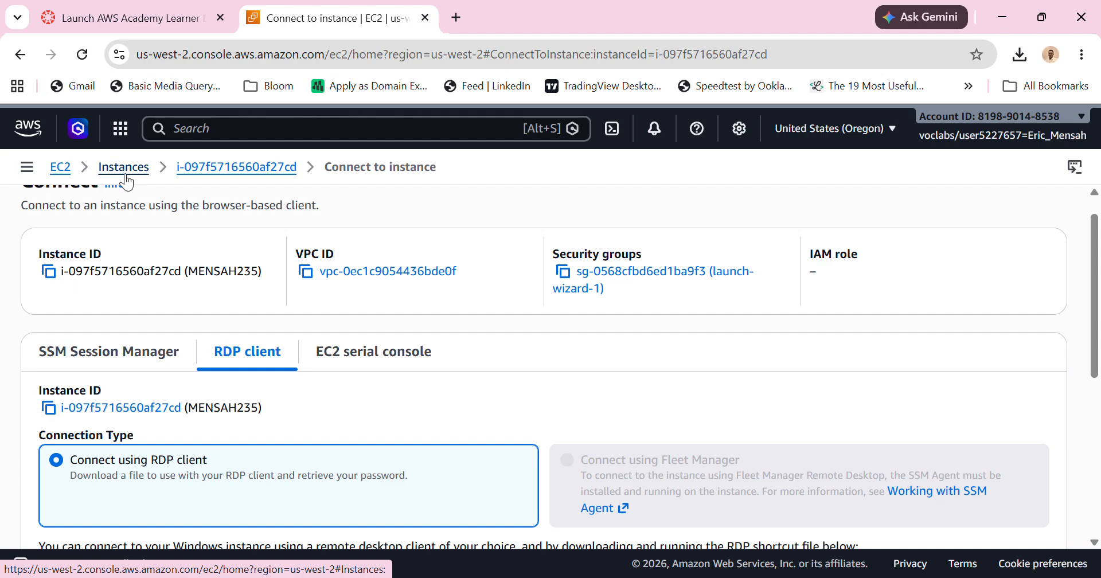
Switch to the instance's open Remote Desktop session and maximize its window to full screen.
scroll(218, 263, "down", 3)
scroll(218, 263, "down", 2)
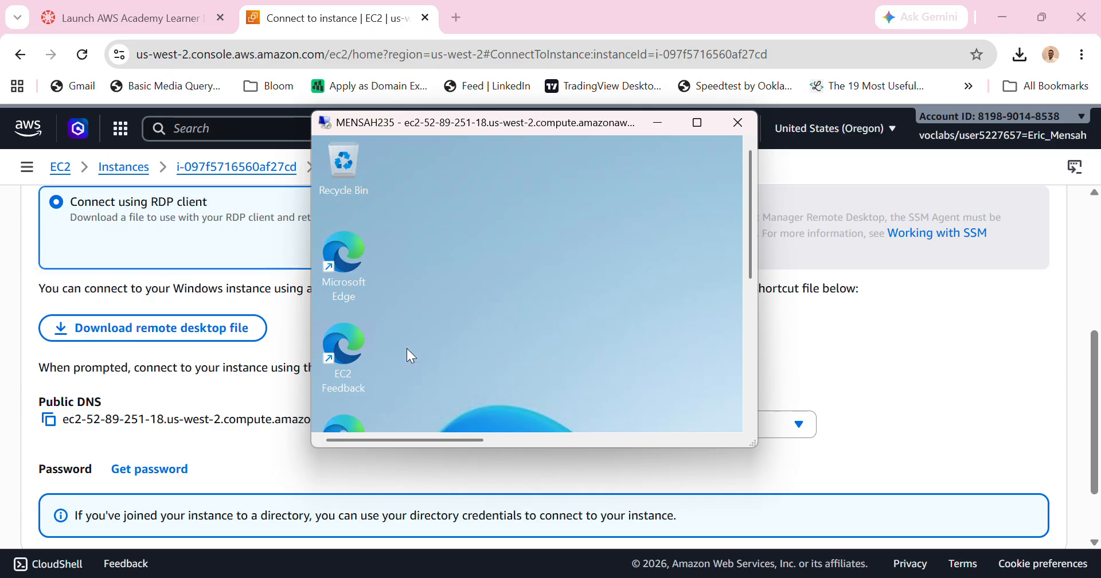
left_click(695, 124)
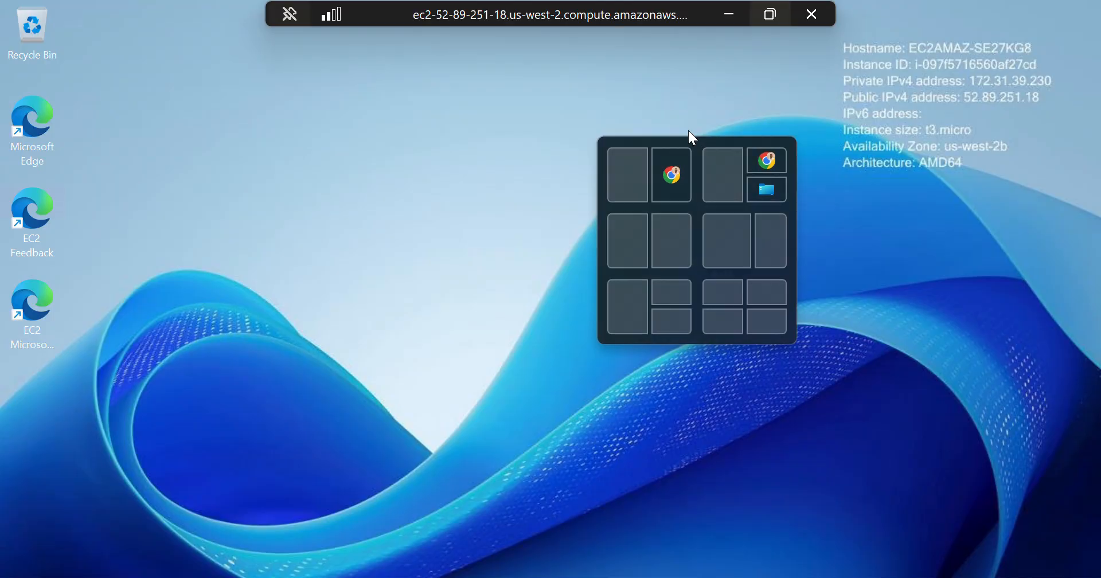